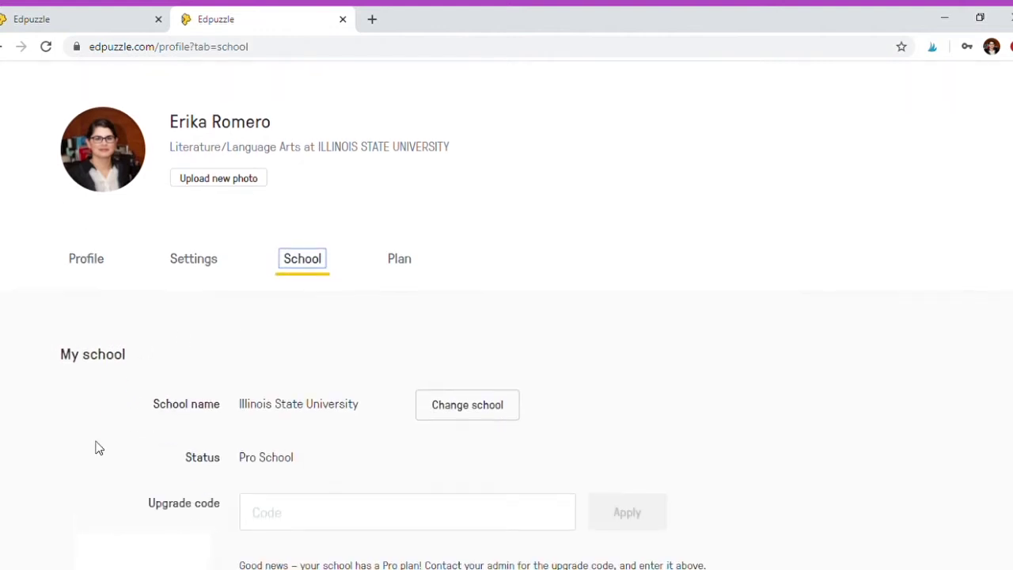
# Review the account's school, plan and settings pages in the profile.
pyautogui.scroll(-1, 98, 448)
pyautogui.click(402, 210)
pyautogui.click(188, 250)
pyautogui.scroll(-1, 56, 351)
pyautogui.scroll(-1, 56, 349)
pyautogui.scroll(4, 56, 355)
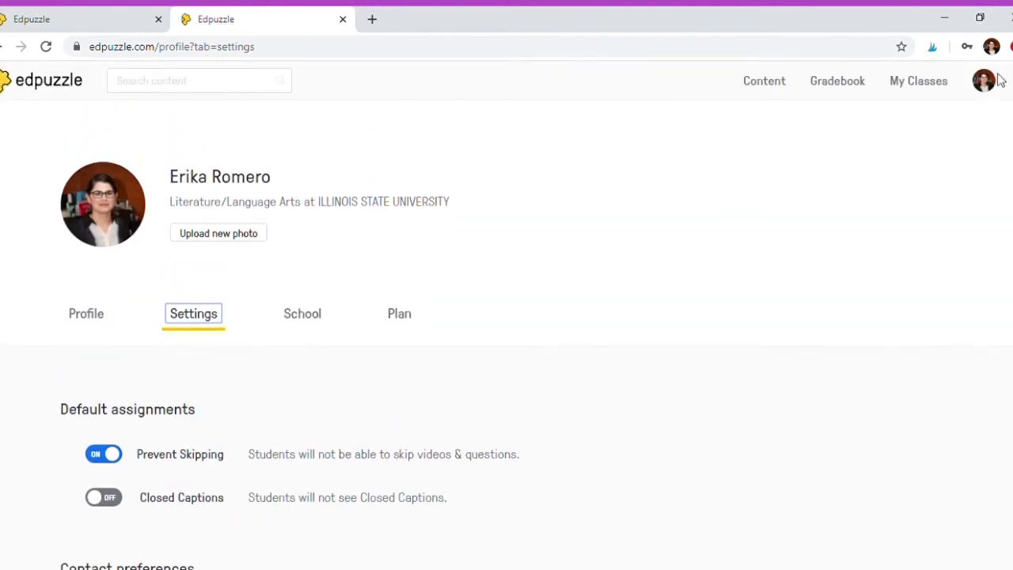
# Open the content home page and scan the trending Literature/Language Arts videos.
pyautogui.click(760, 86)
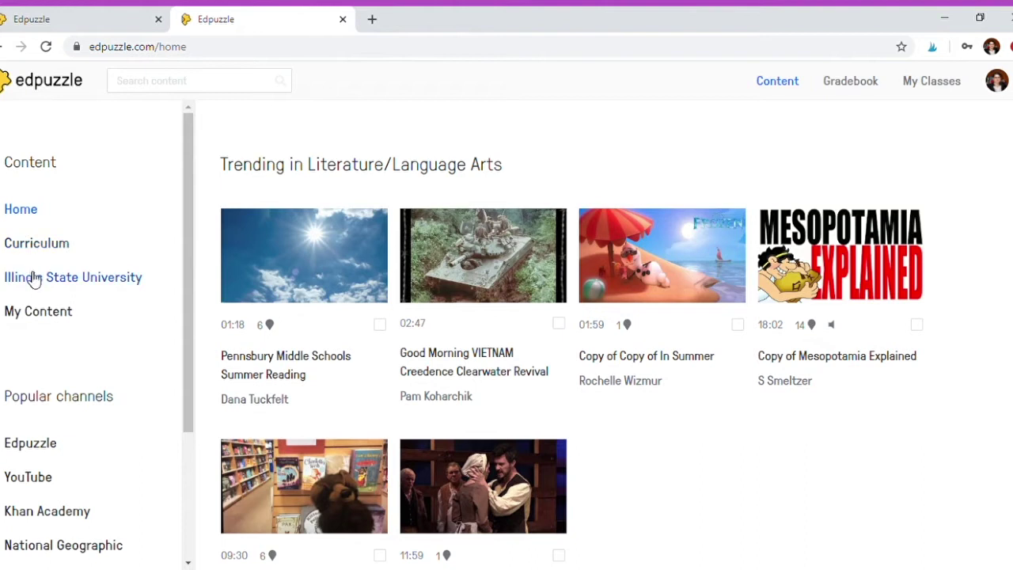
pyautogui.scroll(-3, 54, 428)
pyautogui.scroll(3, 55, 430)
# Open the "Similes and Metaphors" video from My Content and look over its page.
pyautogui.click(29, 312)
pyautogui.scroll(-2, 87, 499)
pyautogui.click(263, 389)
pyautogui.scroll(-1, 633, 435)
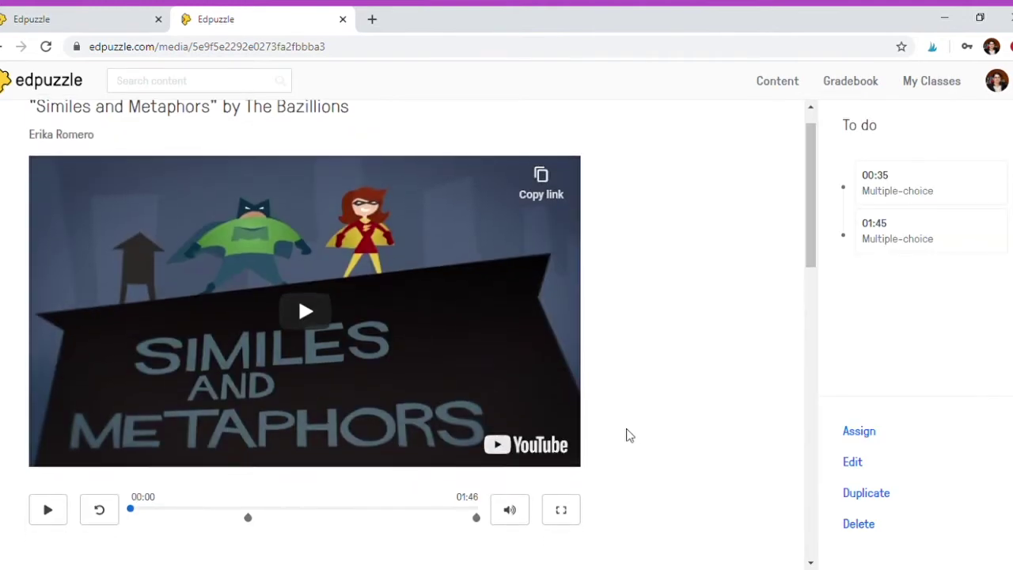
pyautogui.scroll(1, 625, 432)
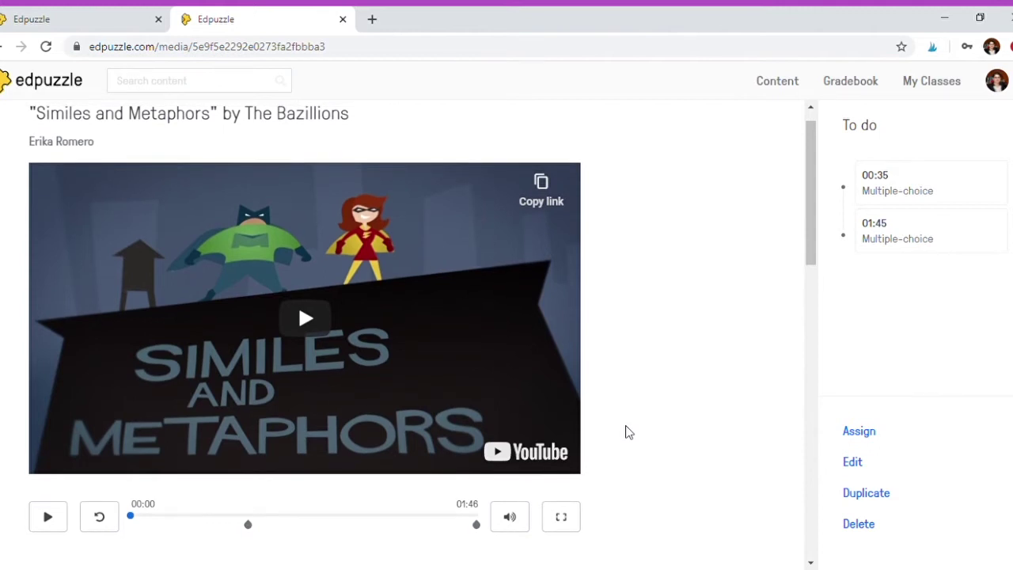
# Preview the video's 00:35 question, submit Simile as the answer, and move on to the 01:45 question.
pyautogui.click(250, 526)
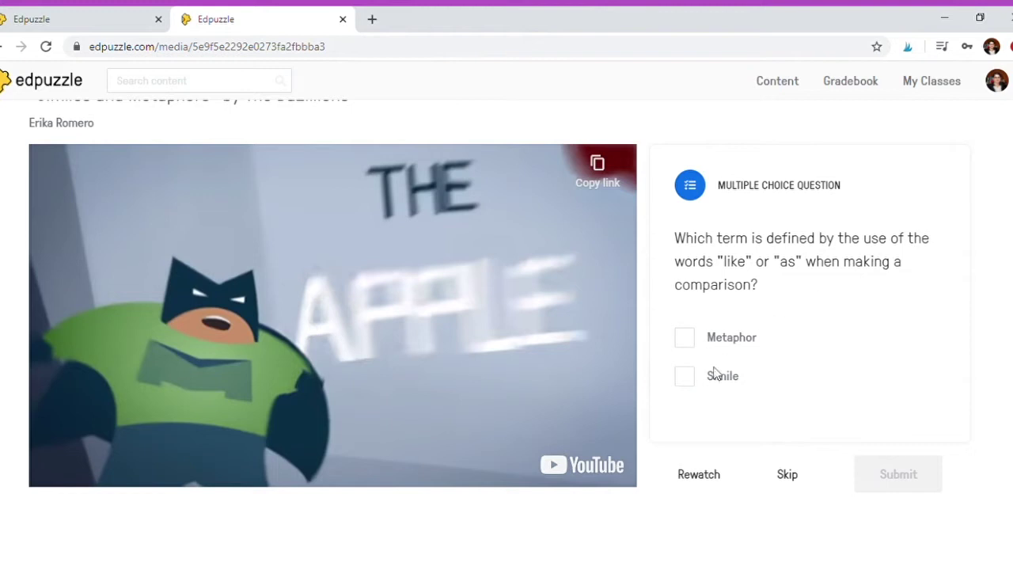
pyautogui.click(694, 381)
pyautogui.click(890, 474)
pyautogui.click(888, 476)
pyautogui.click(419, 494)
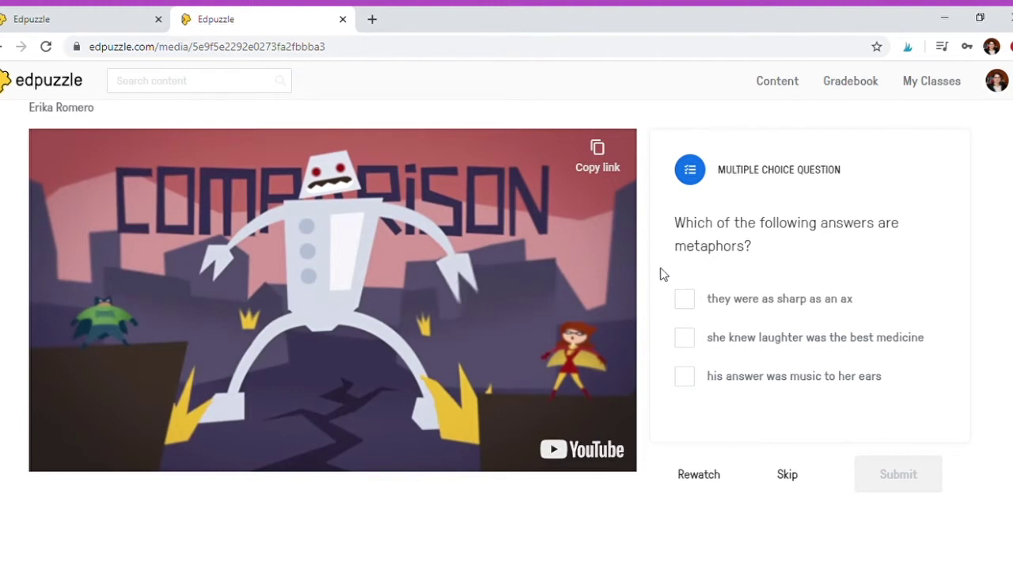
# Return to the content area and search the content library for a civil rights video.
pyautogui.scroll(1, 421, 161)
pyautogui.click(775, 83)
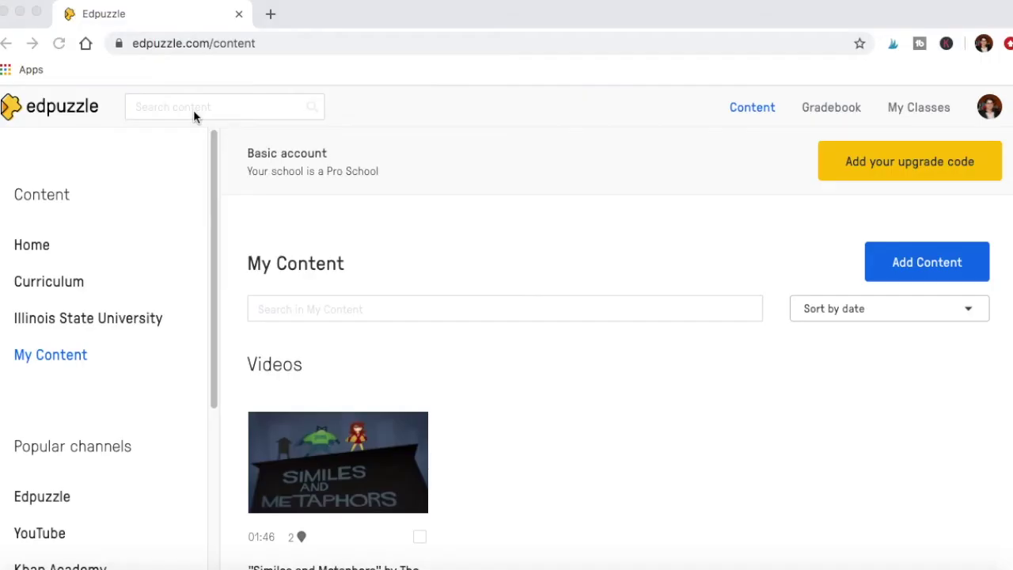
pyautogui.click(194, 112)
pyautogui.click(190, 111)
pyautogui.click(176, 142)
pyautogui.press('Return')
# Browse the search results to find a suitable civil rights video.
pyautogui.scroll(-1, 284, 361)
pyautogui.scroll(-5, 640, 321)
pyautogui.scroll(-10, 696, 307)
pyautogui.scroll(-6, 641, 361)
pyautogui.scroll(10, 639, 361)
pyautogui.scroll(-10, 391, 445)
pyautogui.scroll(10, 443, 415)
pyautogui.scroll(8, 529, 352)
pyautogui.scroll(-1, 518, 380)
# Open the chosen civil rights video from the results and preview its playback.
pyautogui.click(516, 388)
pyautogui.scroll(-1, 35, 480)
pyautogui.moveTo(456, 502)
pyautogui.moveTo(491, 458); pyautogui.dragTo(412, 468)
pyautogui.click(293, 316)
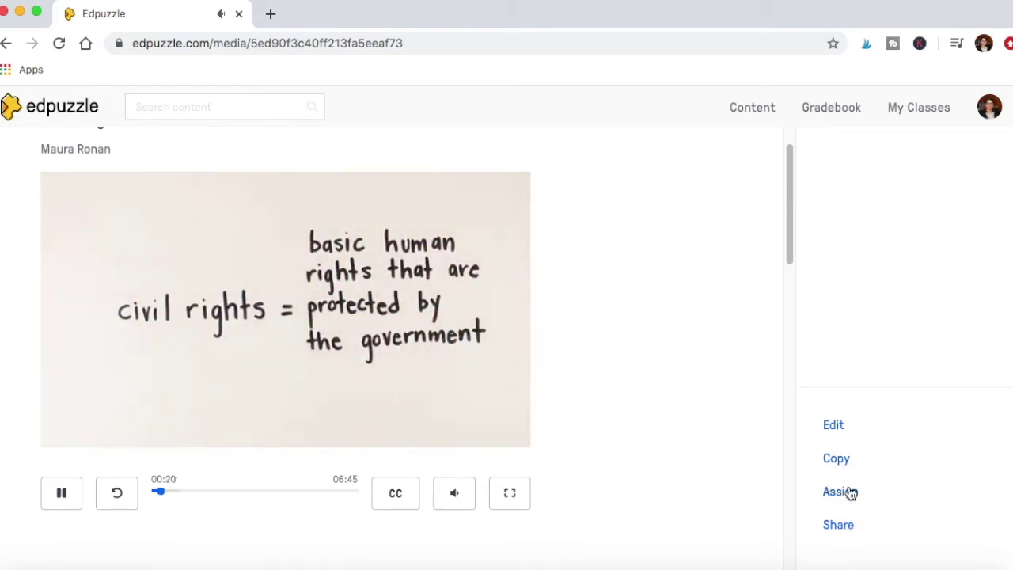
# Open the Civil Rights Movement video for editing, look at the voiceover tool, and start playback in the questions editor.
pyautogui.click(835, 427)
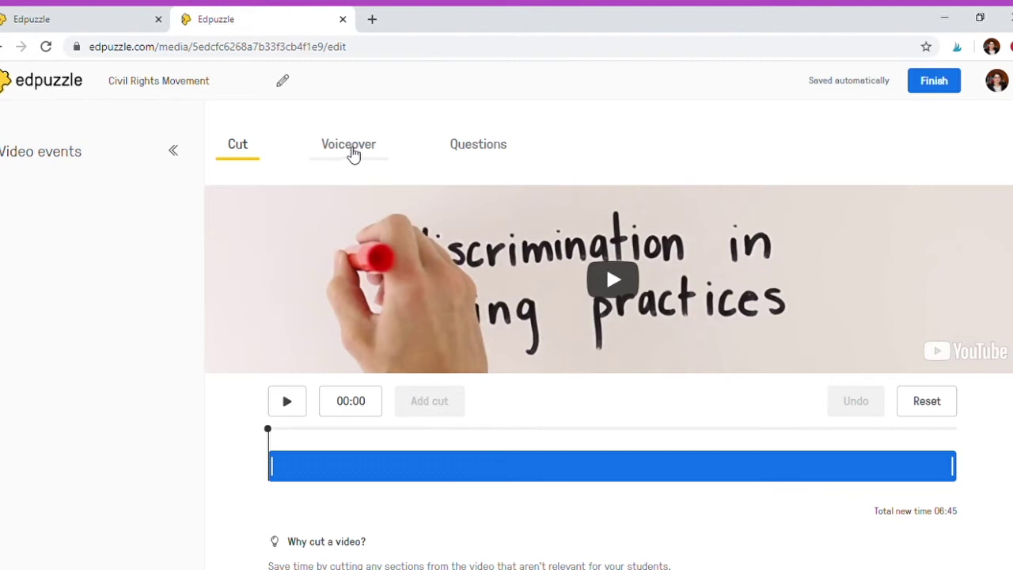
pyautogui.click(353, 153)
pyautogui.click(490, 150)
pyautogui.click(424, 307)
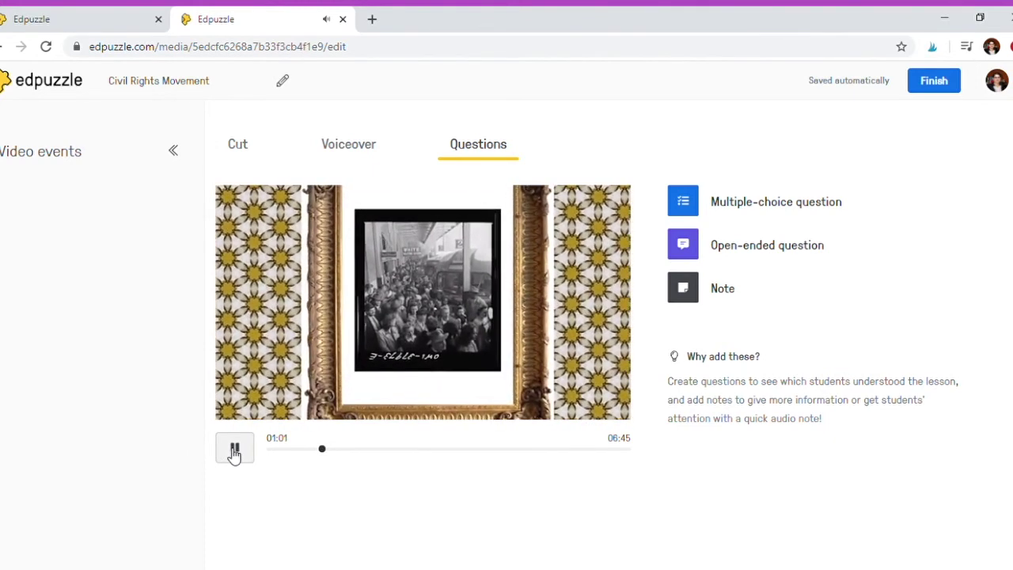
# Pause the video at 01:01 and add a multiple-choice question asking "When did the Civil Rights Movement occur?".
pyautogui.click(234, 450)
pyautogui.click(683, 204)
pyautogui.write('When did the Civil Rights Movement occur?')
pyautogui.scroll(-2, 774, 447)
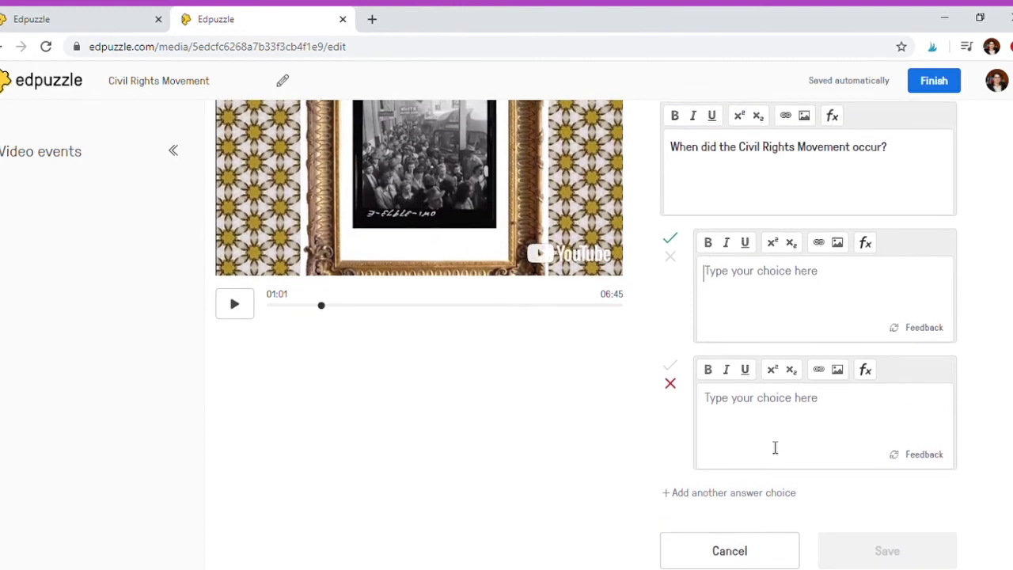
# Enter four answer choices for the question: 1930-40s, 1950-60s, 1870-1890s and 1910-30s.
pyautogui.write('19')
pyautogui.write('19')
pyautogui.click(723, 492)
pyautogui.scroll(-2, 723, 493)
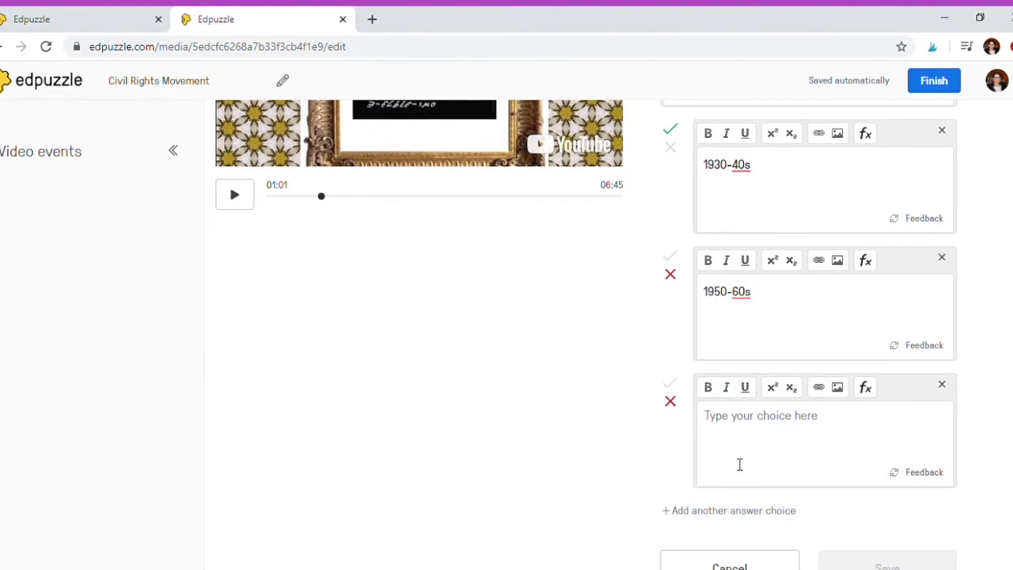
pyautogui.write('1870-1890s')
pyautogui.click(740, 510)
pyautogui.scroll(-3, 756, 475)
pyautogui.write('1910')
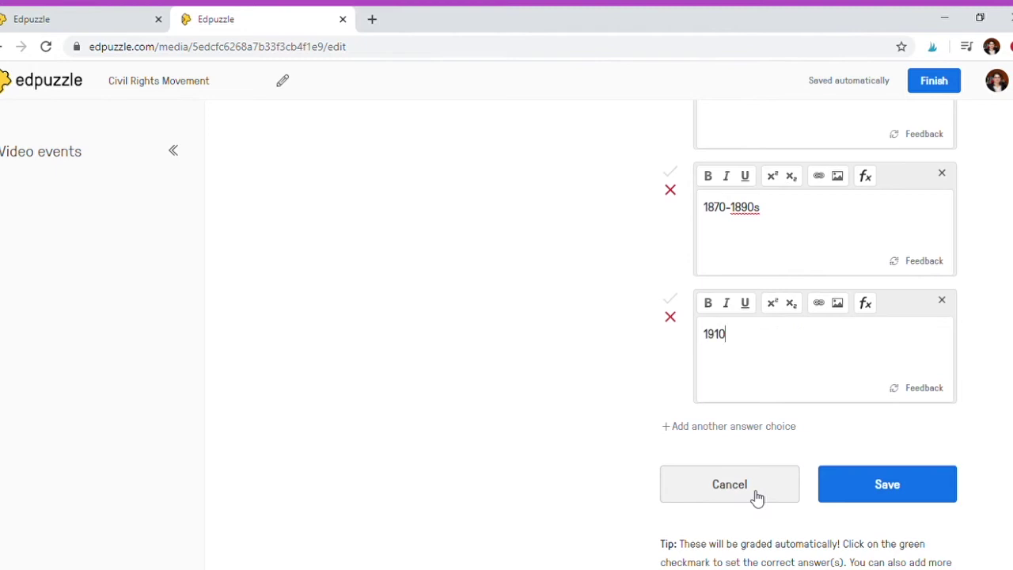
pyautogui.write('-30s')
# Mark 1950-60s as the only correct answer and save the multiple-choice question.
pyautogui.scroll(4, 656, 373)
pyautogui.scroll(-1, 655, 373)
pyautogui.click(669, 201)
pyautogui.scroll(2, 616, 282)
pyautogui.click(670, 249)
pyautogui.scroll(-4, 633, 369)
pyautogui.click(926, 487)
pyautogui.scroll(-1, 578, 483)
pyautogui.click(712, 484)
# Trim the end of the Civil Rights Movement video to a total length of about 05:26.
pyautogui.click(233, 149)
pyautogui.moveTo(953, 466); pyautogui.dragTo(824, 471)
pyautogui.scroll(-1, 217, 461)
pyautogui.scroll(1, 217, 462)
# Finish editing the Civil Rights Movement video and review its page.
pyautogui.click(935, 82)
pyautogui.scroll(-1, 266, 518)
pyautogui.scroll(-3, 772, 473)
pyautogui.scroll(-2, 773, 472)
pyautogui.scroll(2, 744, 385)
pyautogui.scroll(4, 743, 386)
# Delete the Civil Rights Movement video from My Content.
pyautogui.click(782, 88)
pyautogui.click(63, 316)
pyautogui.click(380, 451)
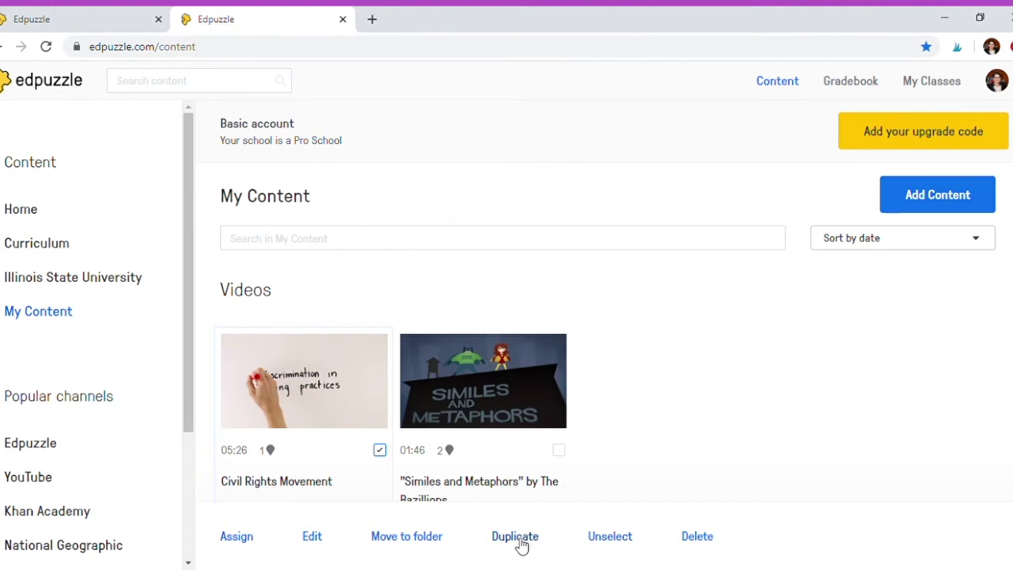
pyautogui.click(701, 542)
pyautogui.click(645, 278)
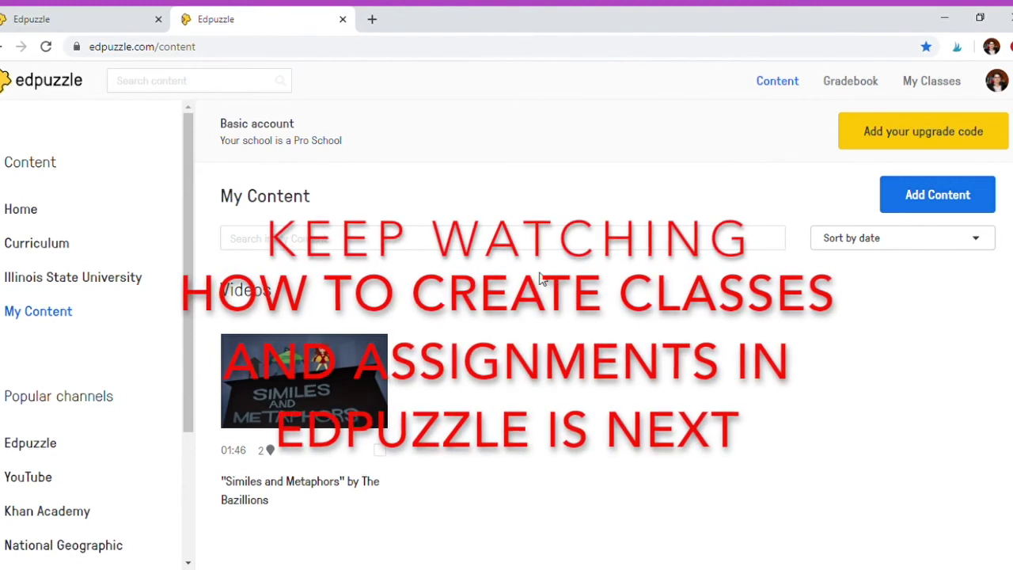
# Browse the content offered by the popular channels.
pyautogui.scroll(-2, 153, 400)
pyautogui.click(41, 353)
pyautogui.scroll(-3, 335, 357)
pyautogui.scroll(-2, 28, 475)
pyautogui.click(19, 324)
pyautogui.scroll(-1, 65, 444)
pyautogui.scroll(3, 69, 447)
# Return to My Content and look at the options for sorting its videos.
pyautogui.click(43, 315)
pyautogui.click(903, 229)
pyautogui.click(816, 257)
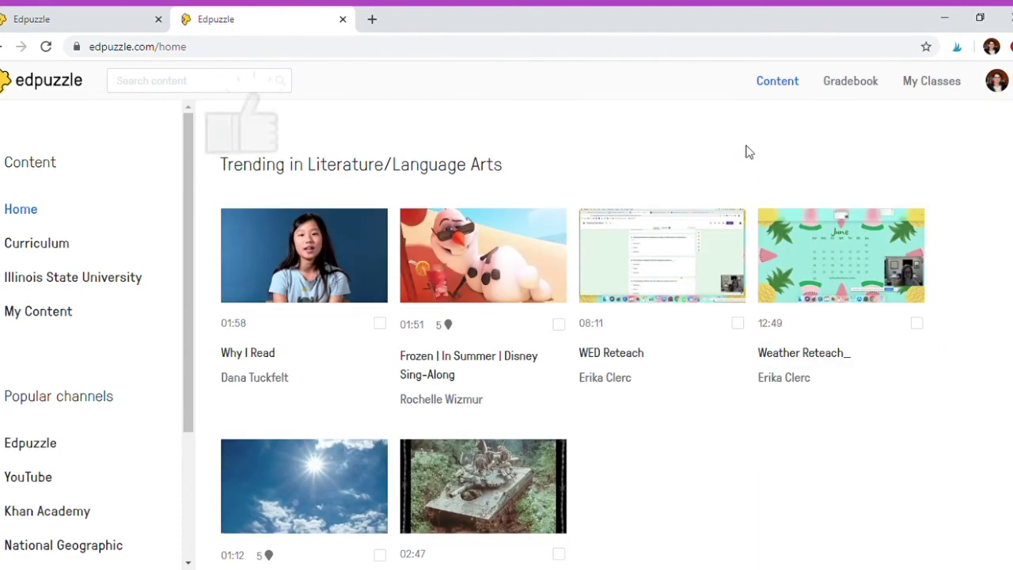
# Create a new class named ENG101 with the description Composition.
pyautogui.click(934, 89)
pyautogui.click(486, 432)
pyautogui.write('ENG101')
pyautogui.click(365, 390)
pyautogui.write('Composition')
pyautogui.scroll(-2, 222, 424)
pyautogui.click(605, 502)
# Look through the students section of the new ENG101 class.
pyautogui.scroll(-2, 297, 231)
pyautogui.scroll(2, 295, 230)
pyautogui.click(559, 230)
pyautogui.click(413, 307)
pyautogui.click(948, 305)
# Start inviting students to ENG101, stating that parental consent is not required by local laws, and leave the invitation.
pyautogui.click(265, 302)
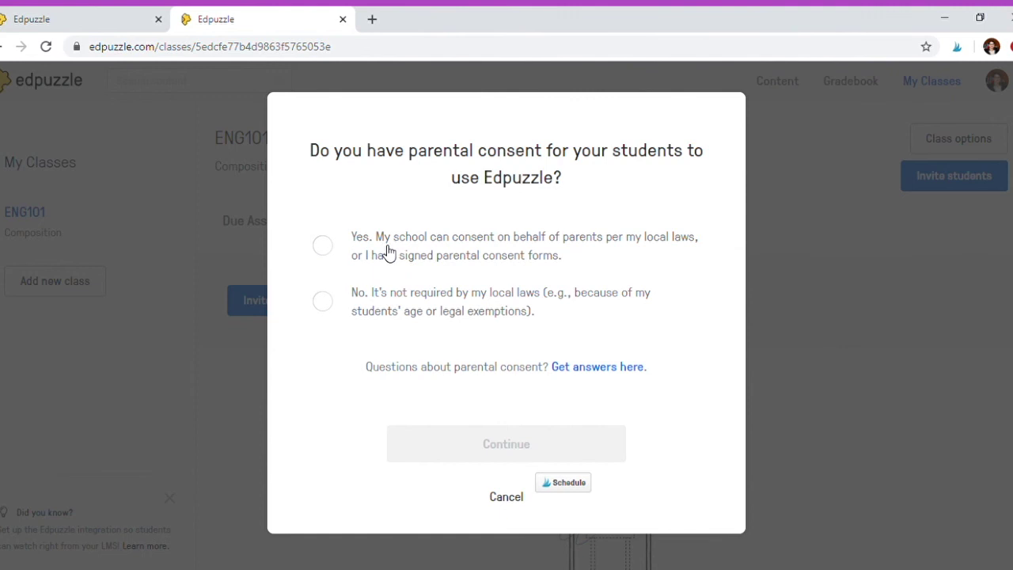
pyautogui.click(323, 303)
pyautogui.click(455, 445)
pyautogui.click(690, 310)
pyautogui.click(255, 492)
# Start assigning the "Similes and Metaphors" video from My Content and select the ENG101 class.
pyautogui.click(779, 83)
pyautogui.click(48, 316)
pyautogui.scroll(-1, 253, 475)
pyautogui.click(380, 451)
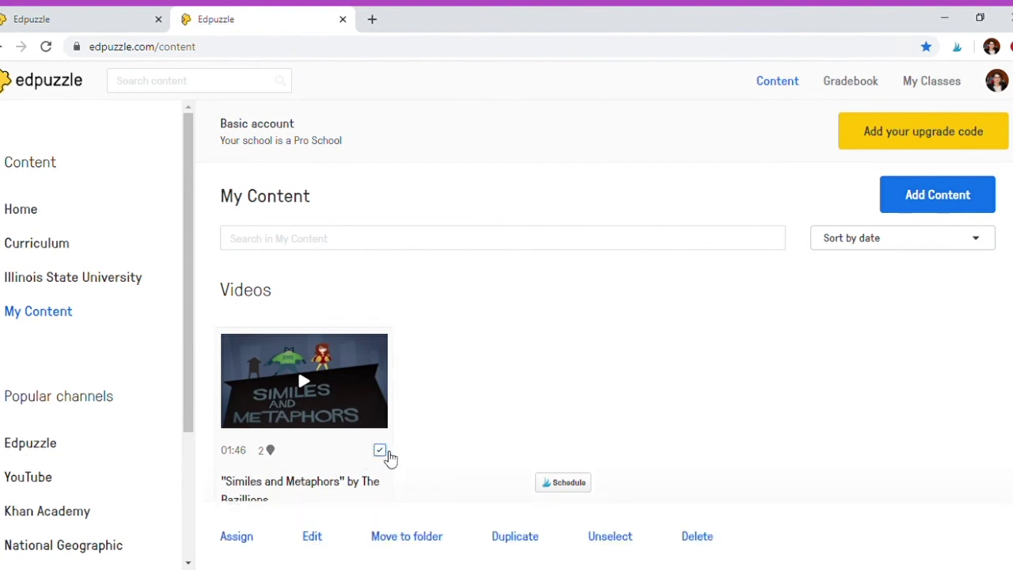
pyautogui.click(236, 540)
pyautogui.click(140, 227)
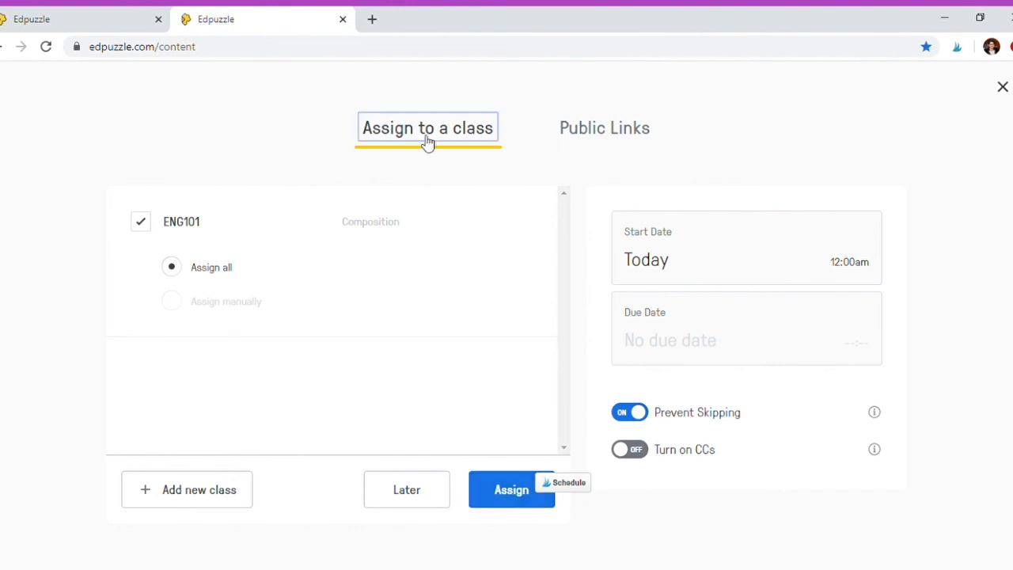
pyautogui.click(728, 347)
pyautogui.click(457, 470)
pyautogui.click(981, 373)
# Turn on closed captions and assign the video to ENG101.
pyautogui.click(640, 455)
pyautogui.click(481, 492)
# Open the assigned video's viewing page and check its content and to-do questions.
pyautogui.click(119, 250)
pyautogui.scroll(-1, 232, 319)
pyautogui.scroll(1, 232, 319)
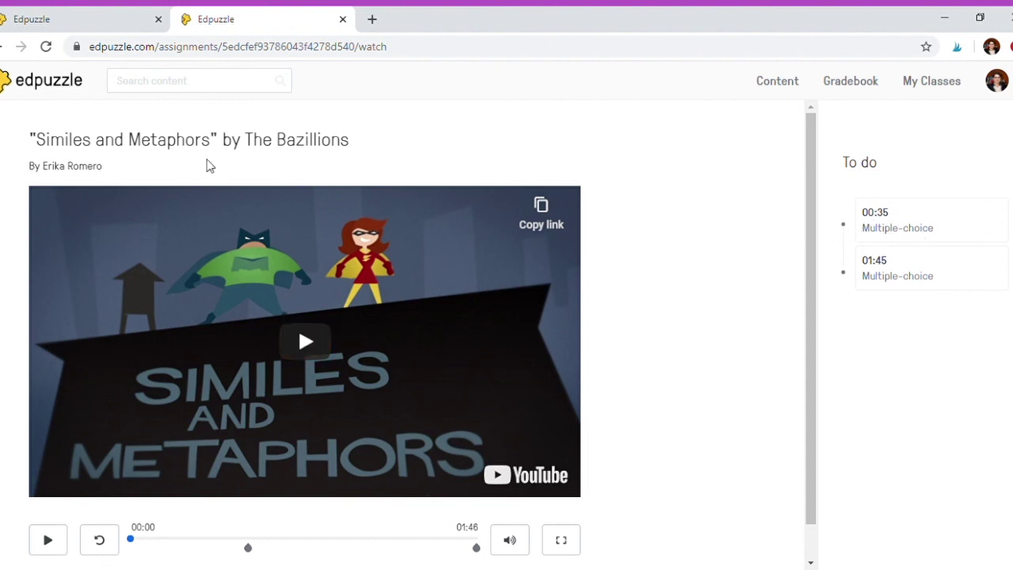
pyautogui.scroll(-1, 206, 160)
pyautogui.scroll(1, 207, 160)
# Open the "Similes and Metaphors" assignment in ENG101 and check the students' progress.
pyautogui.click(920, 82)
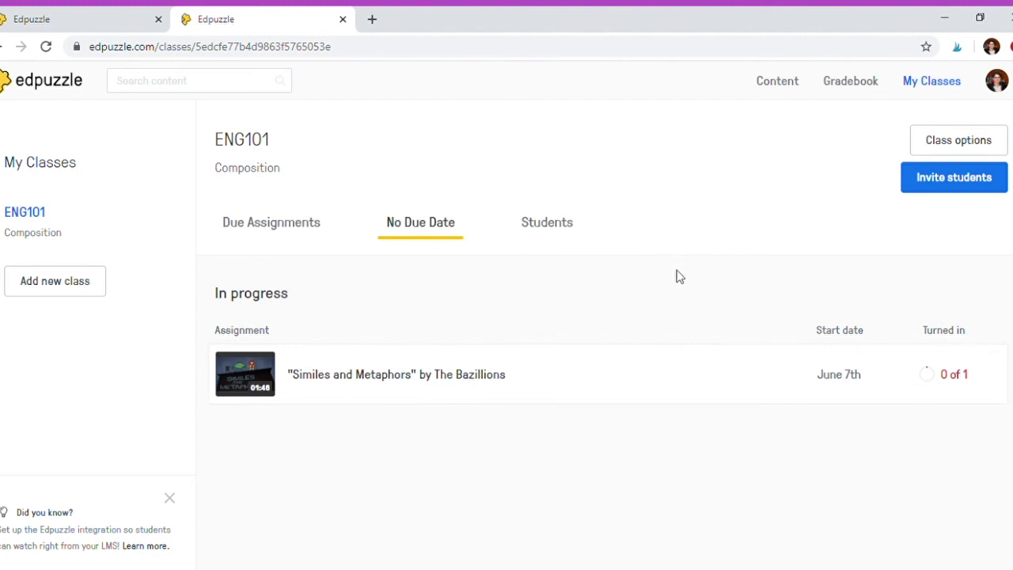
pyautogui.click(354, 384)
pyautogui.scroll(-1, 320, 289)
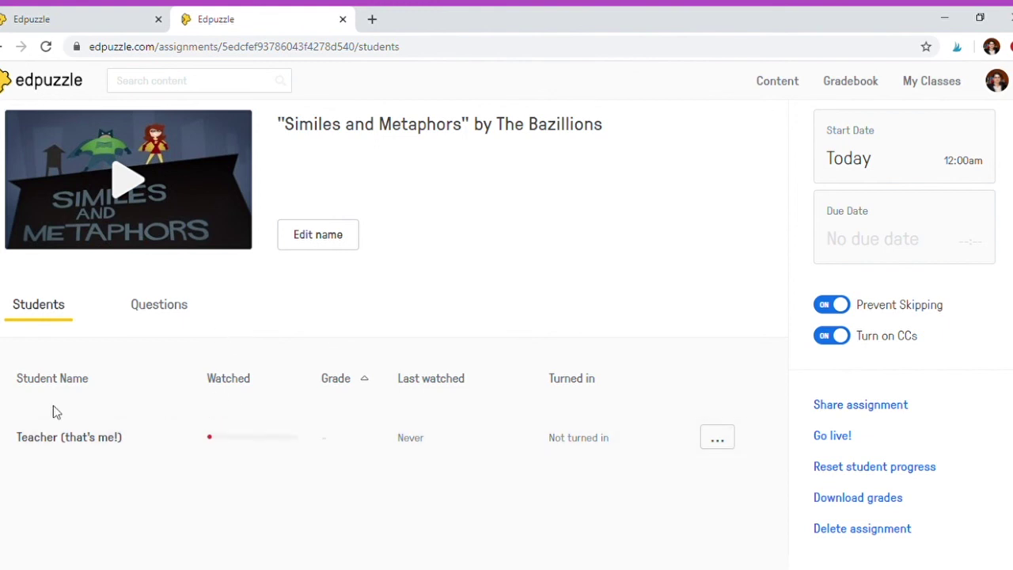
# Review the assignment's questions and their answer choices.
pyautogui.click(181, 313)
pyautogui.scroll(-1, 75, 443)
pyautogui.scroll(-1, 74, 445)
pyautogui.scroll(-2, 357, 493)
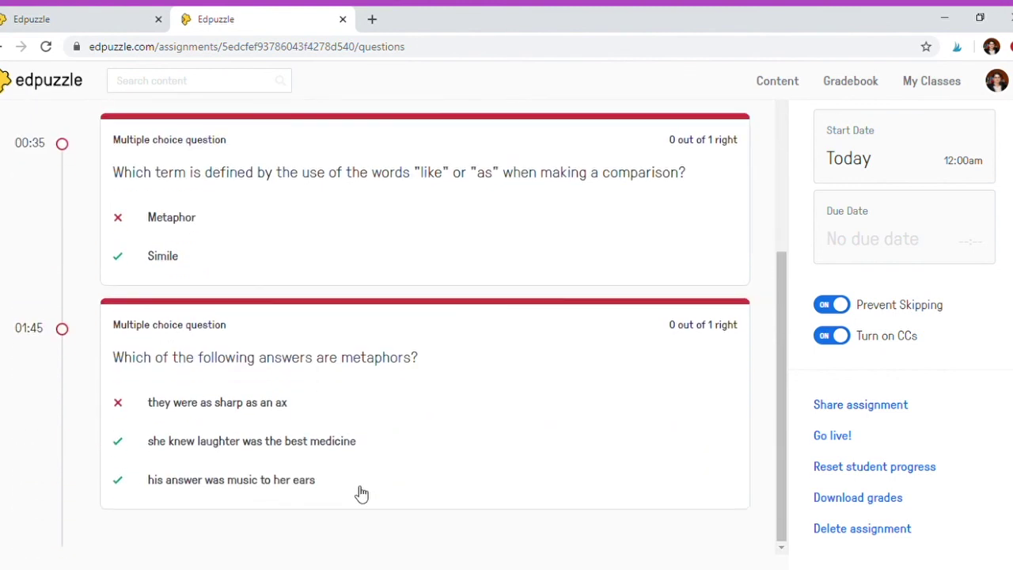
# Delete the "Similes and Metaphors" assignment from the class and confirm the deletion.
pyautogui.scroll(4, 357, 493)
pyautogui.click(866, 536)
pyautogui.click(660, 222)
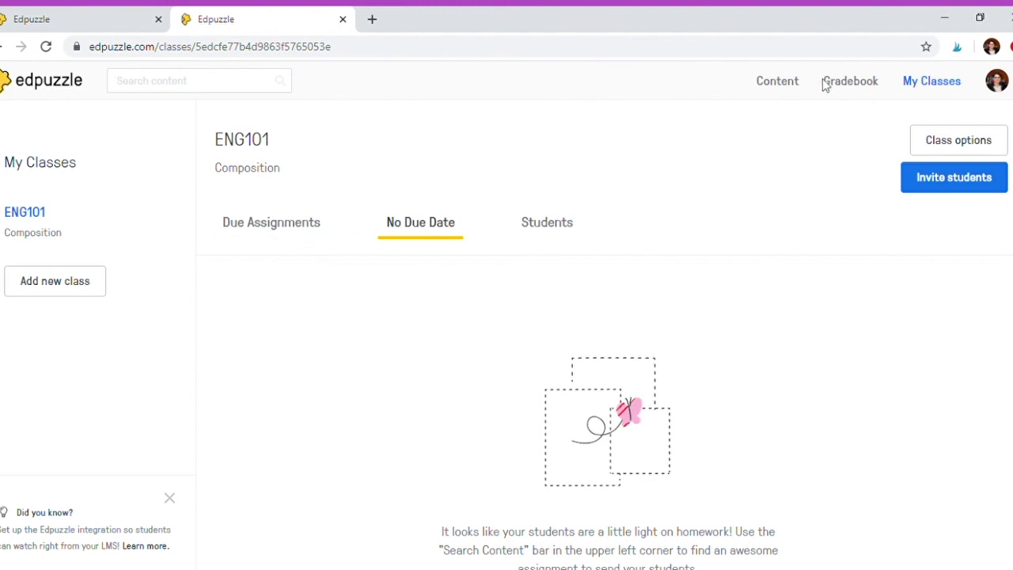
# View the gradebook and return to the content home page.
pyautogui.click(841, 86)
pyautogui.click(764, 83)
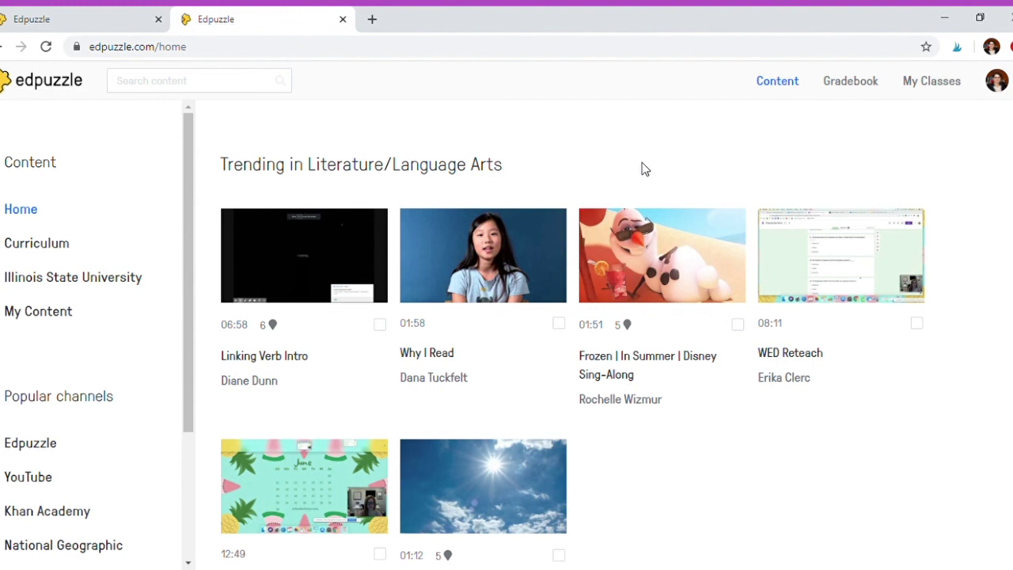